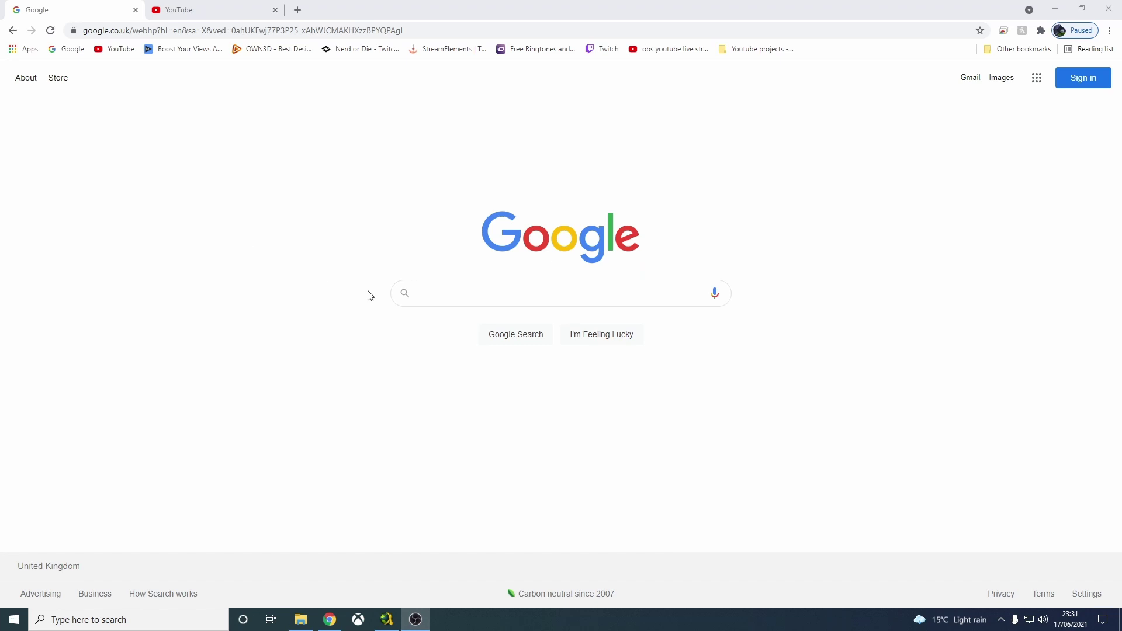
Paste jdownloader2 into Google search and open the first JDownloader.org result.
{"action": "right_click", "coordinate": [442, 293]}
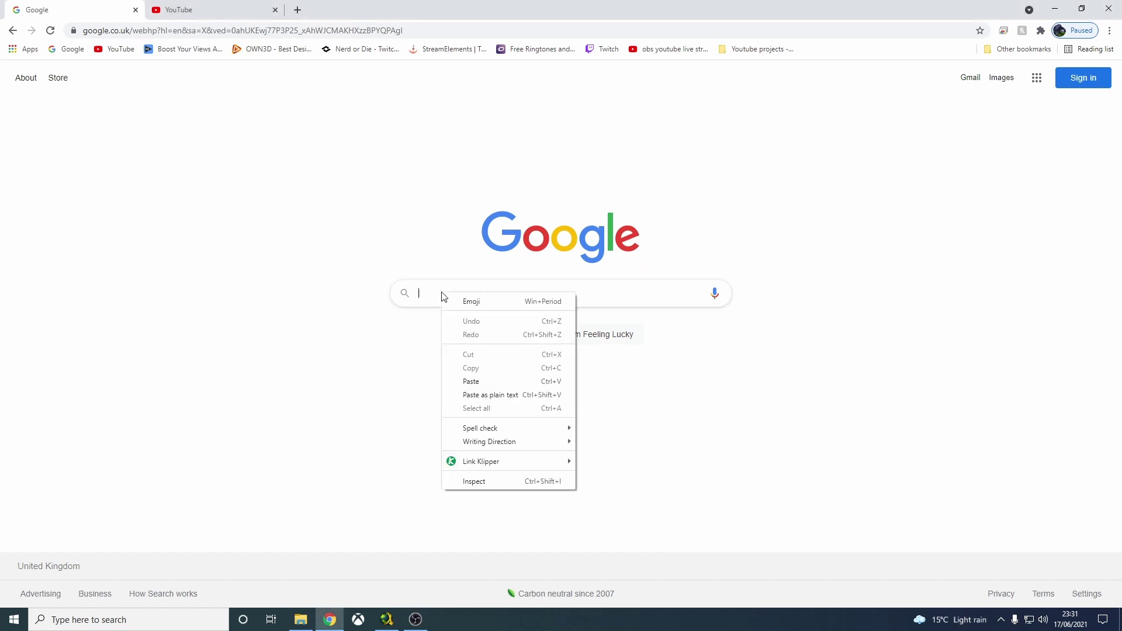
{"action": "left_click", "coordinate": [475, 383]}
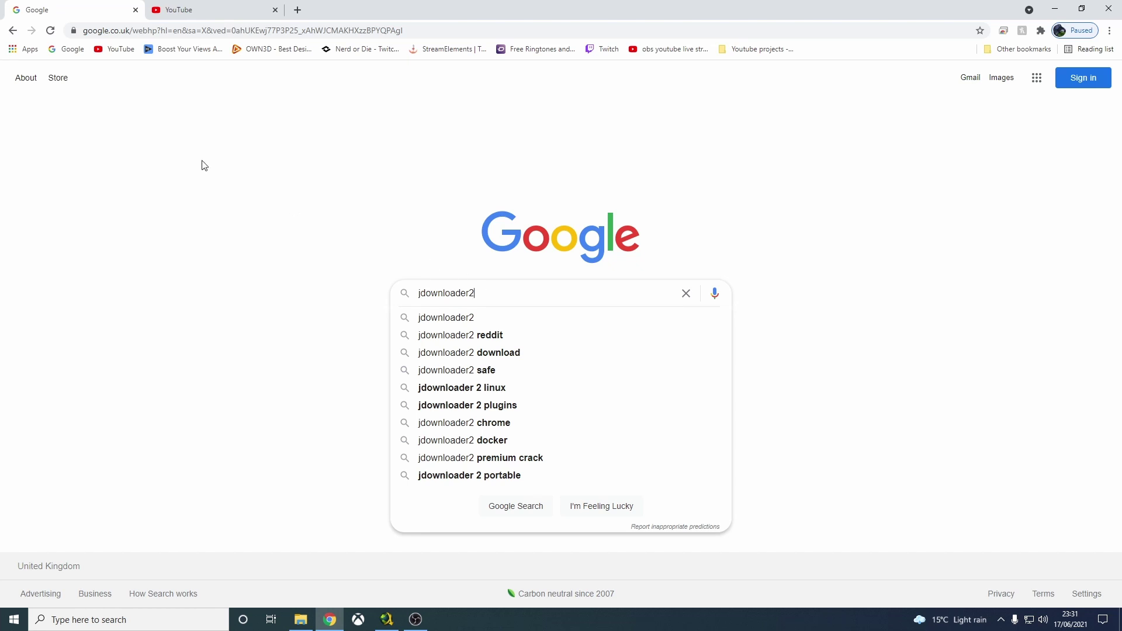
{"action": "left_click", "coordinate": [533, 323]}
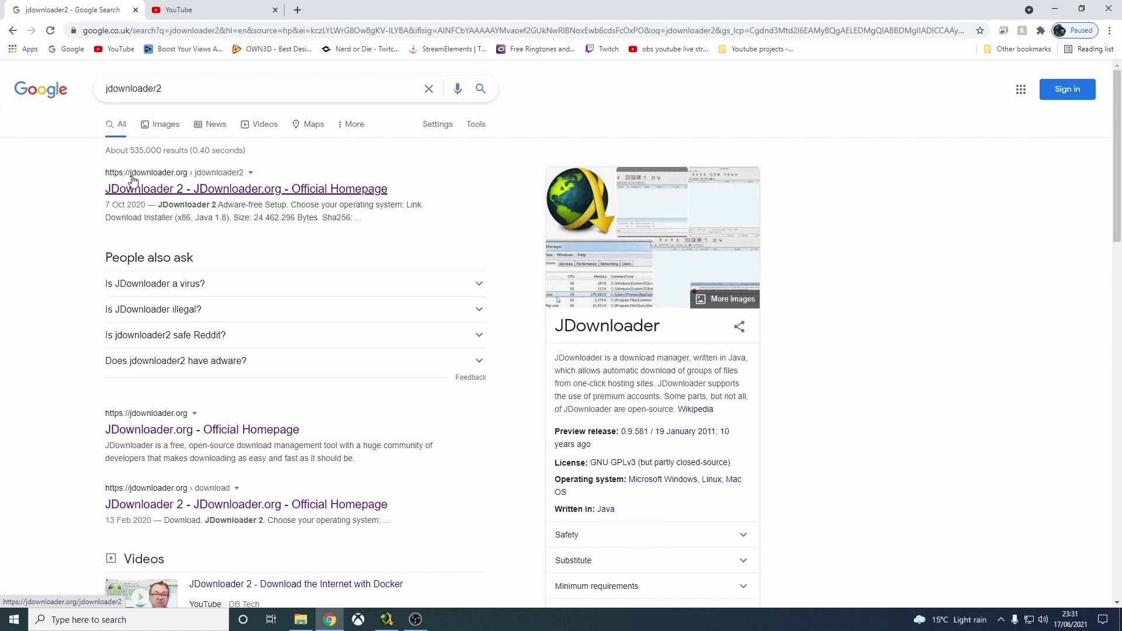
{"action": "left_click", "coordinate": [214, 195]}
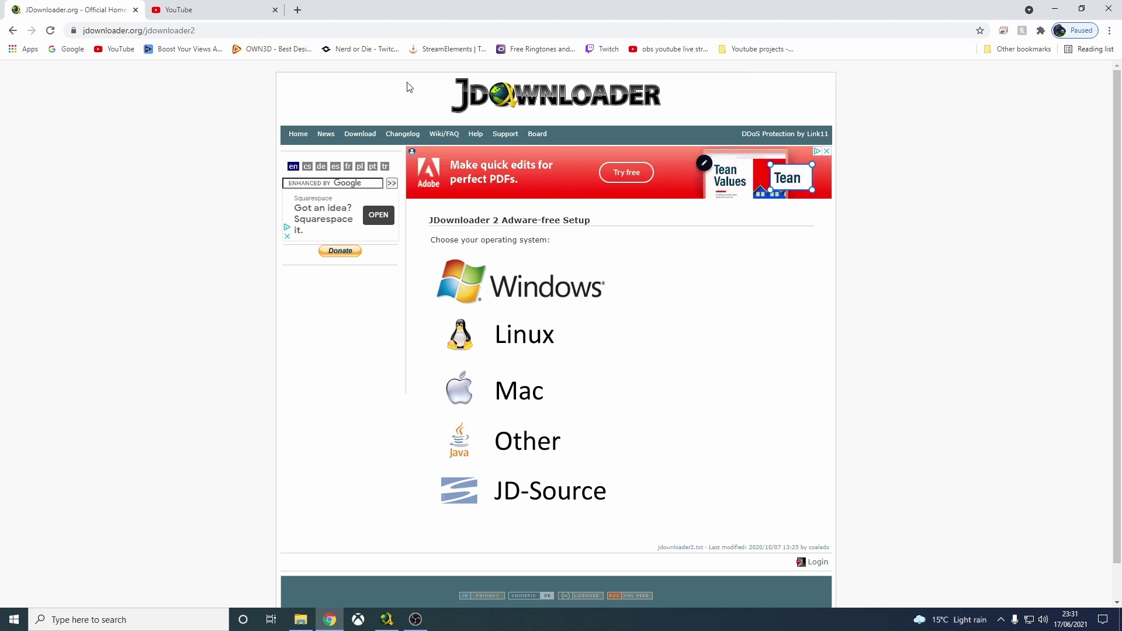
Go to the JDownloader.org download page and show the Windows download options.
{"action": "left_click", "coordinate": [362, 136]}
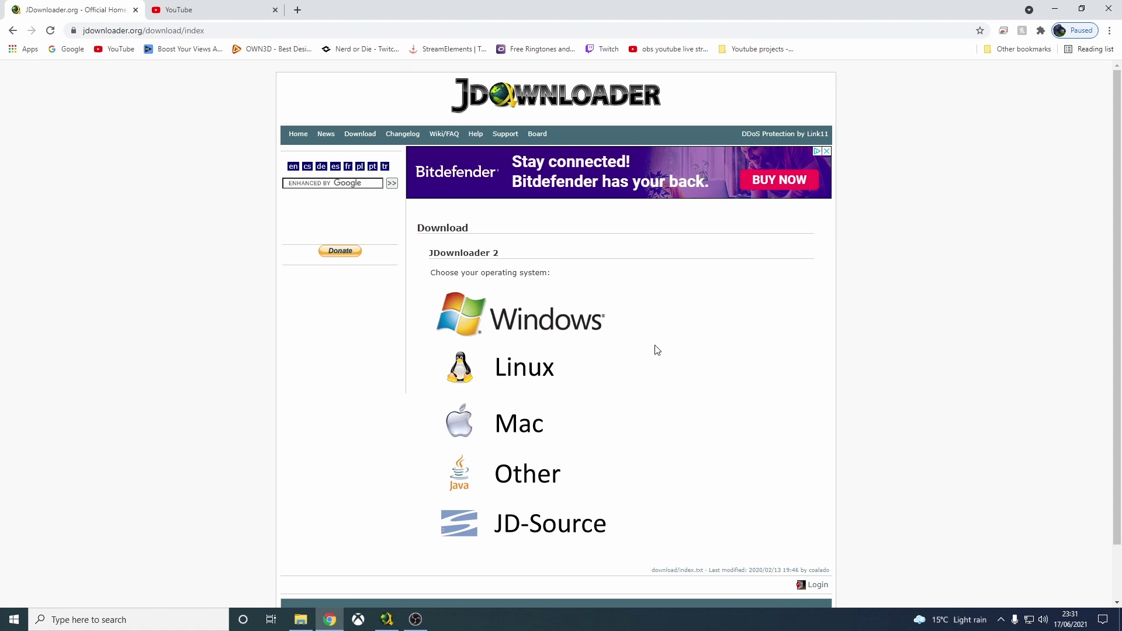
{"action": "scroll", "coordinate": [657, 349], "scroll_direction": "down", "scroll_amount": 1}
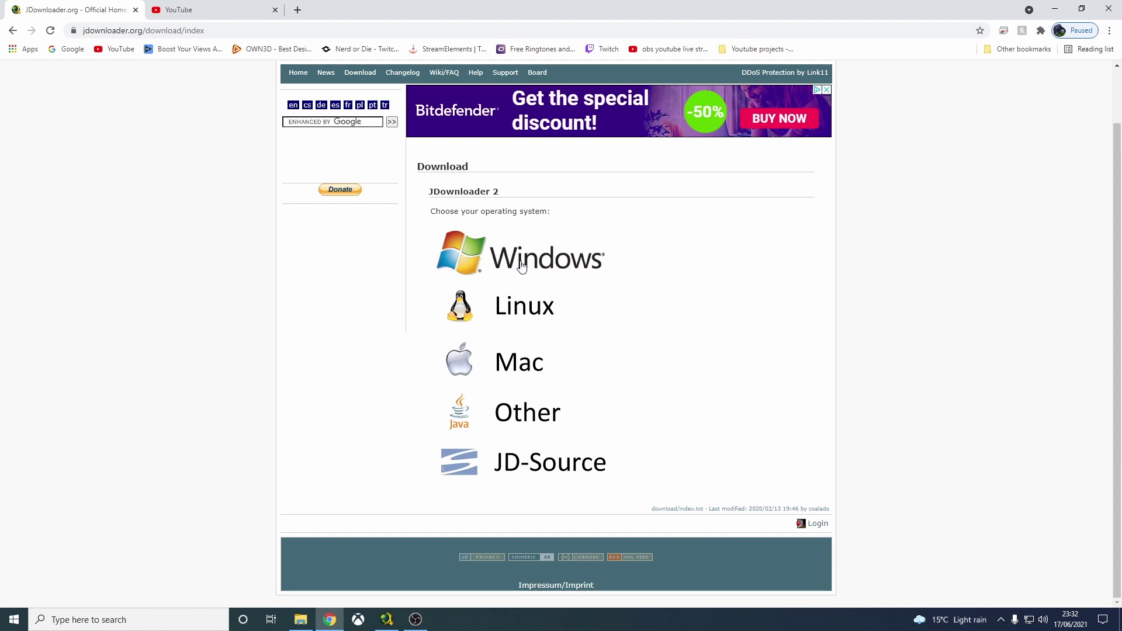
{"action": "left_click", "coordinate": [522, 266]}
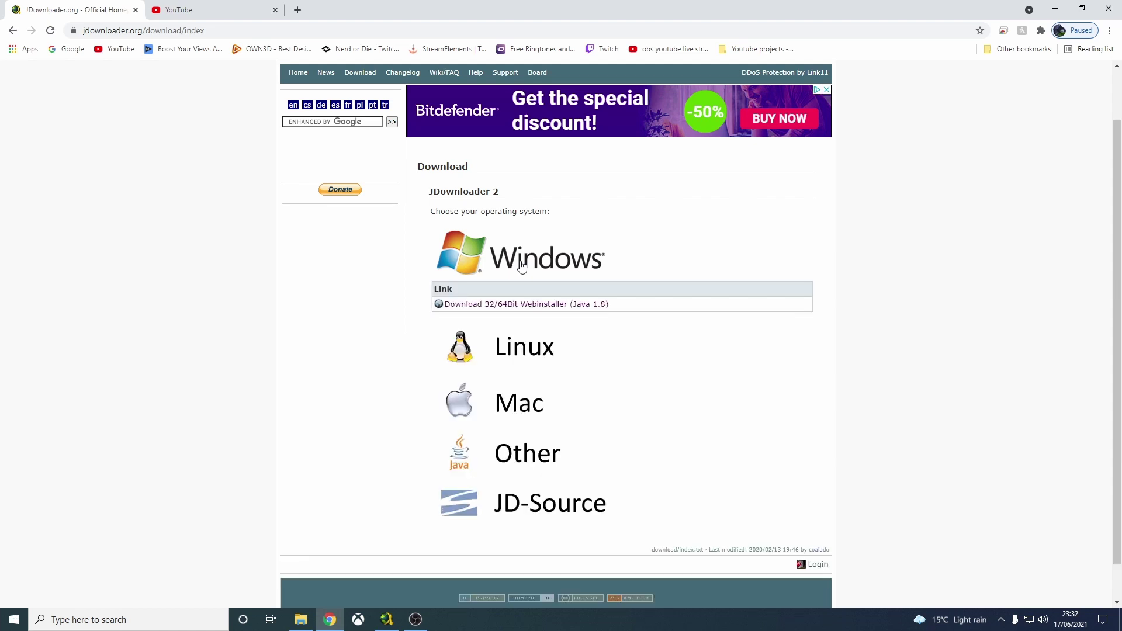
Start downloading the 32/64Bit webinstaller JDownloaderSetup.exe, then close that download tab.
{"action": "left_click", "coordinate": [492, 306]}
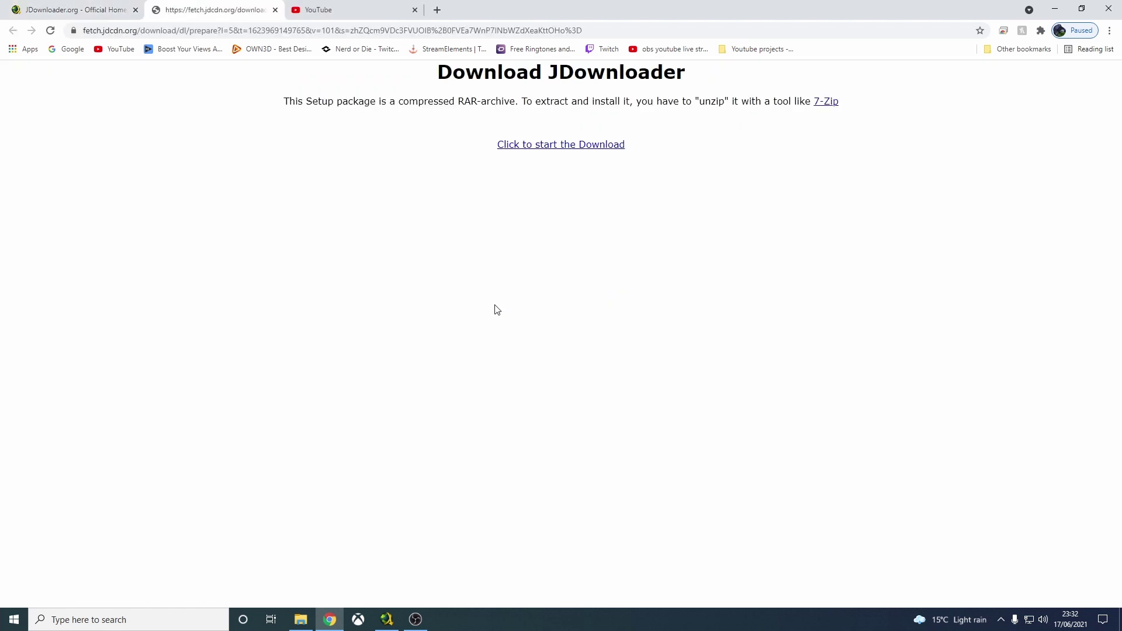
{"action": "left_click", "coordinate": [578, 145]}
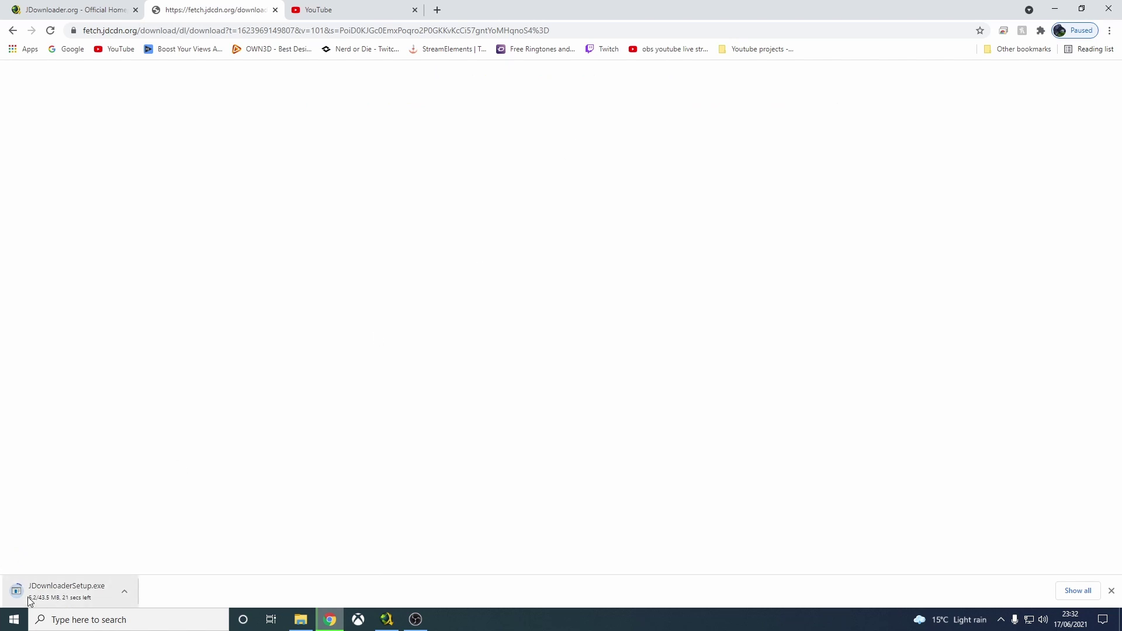
{"action": "left_click", "coordinate": [275, 10]}
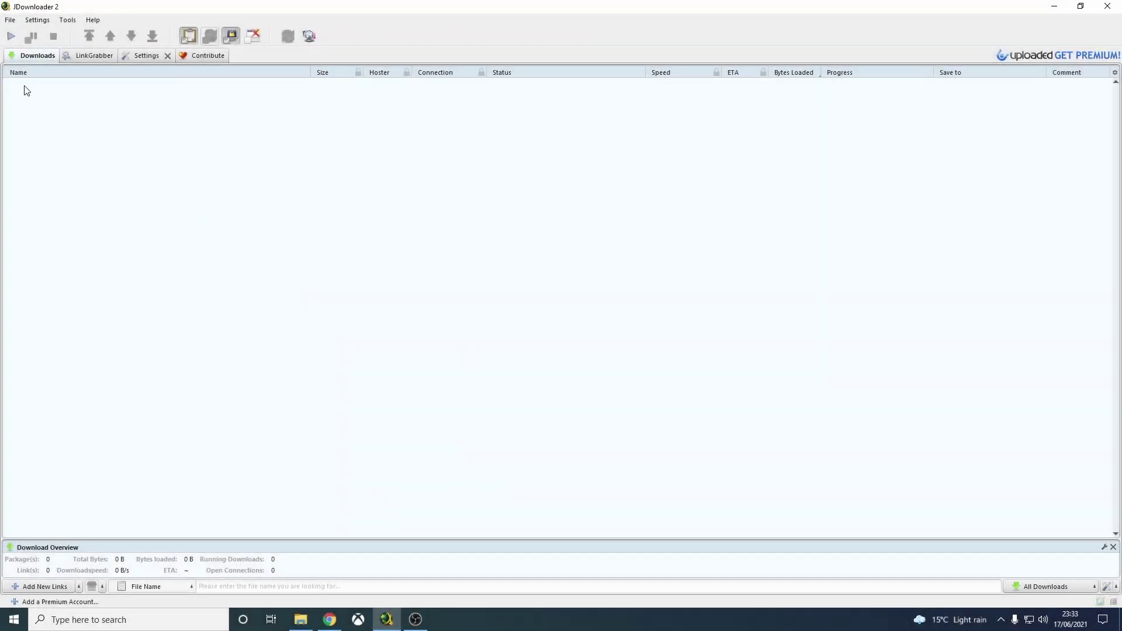
Look through JDownloader 2's Settings page for the download folder, then switch to Chrome's YouTube tab.
{"action": "left_click", "coordinate": [140, 56]}
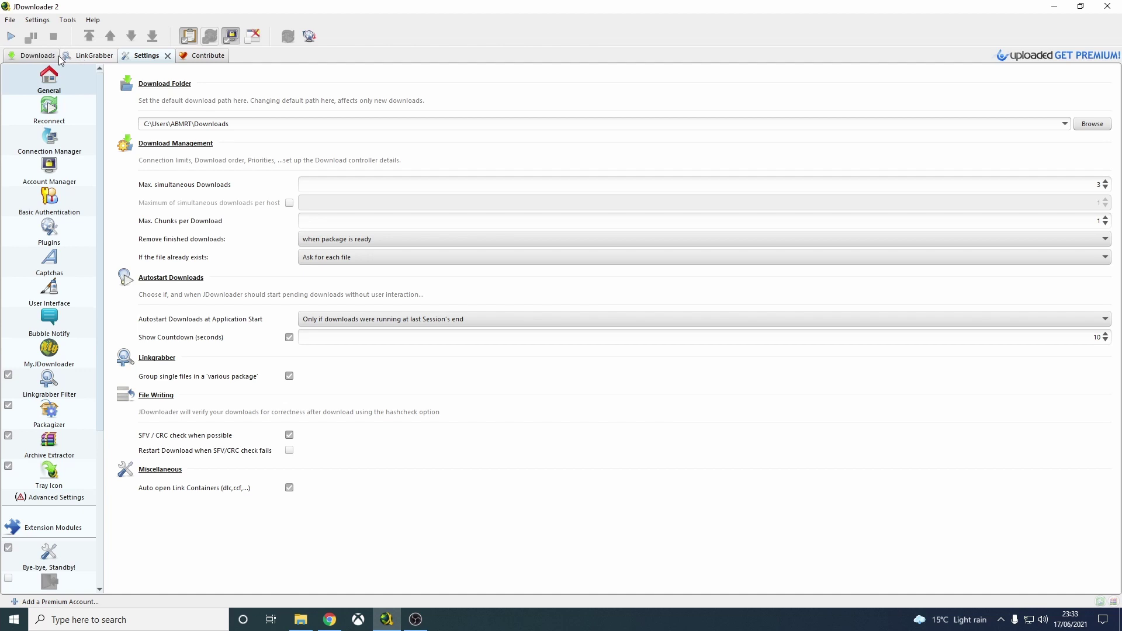
{"action": "left_click", "coordinate": [26, 61]}
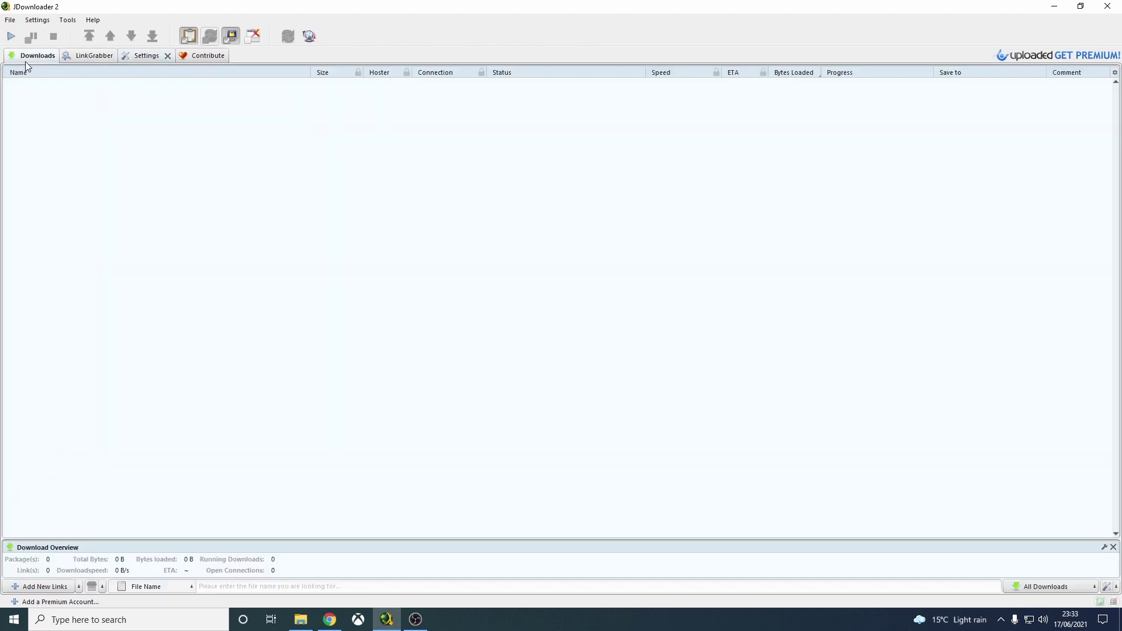
{"action": "left_click", "coordinate": [167, 56]}
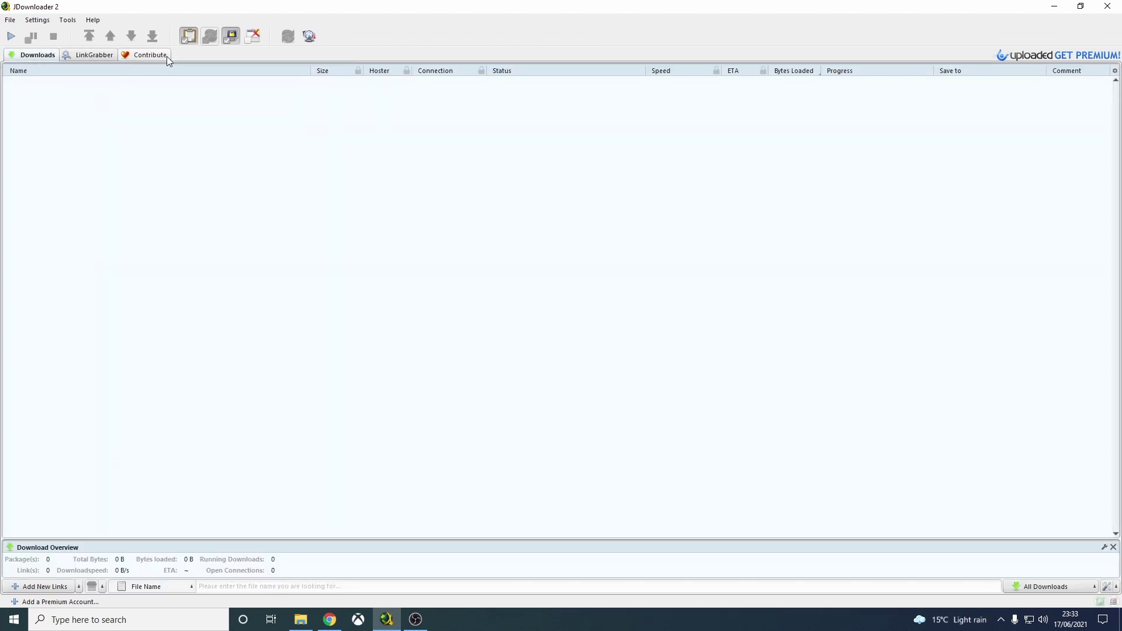
{"action": "left_click", "coordinate": [36, 20]}
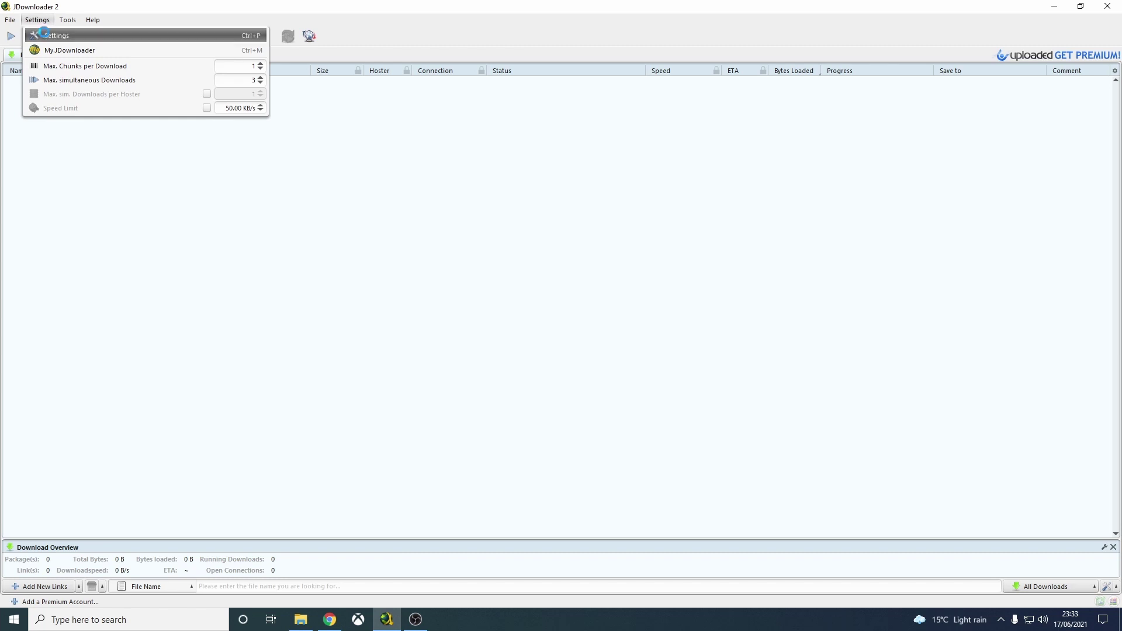
{"action": "left_click", "coordinate": [43, 34]}
{"action": "left_click", "coordinate": [27, 55]}
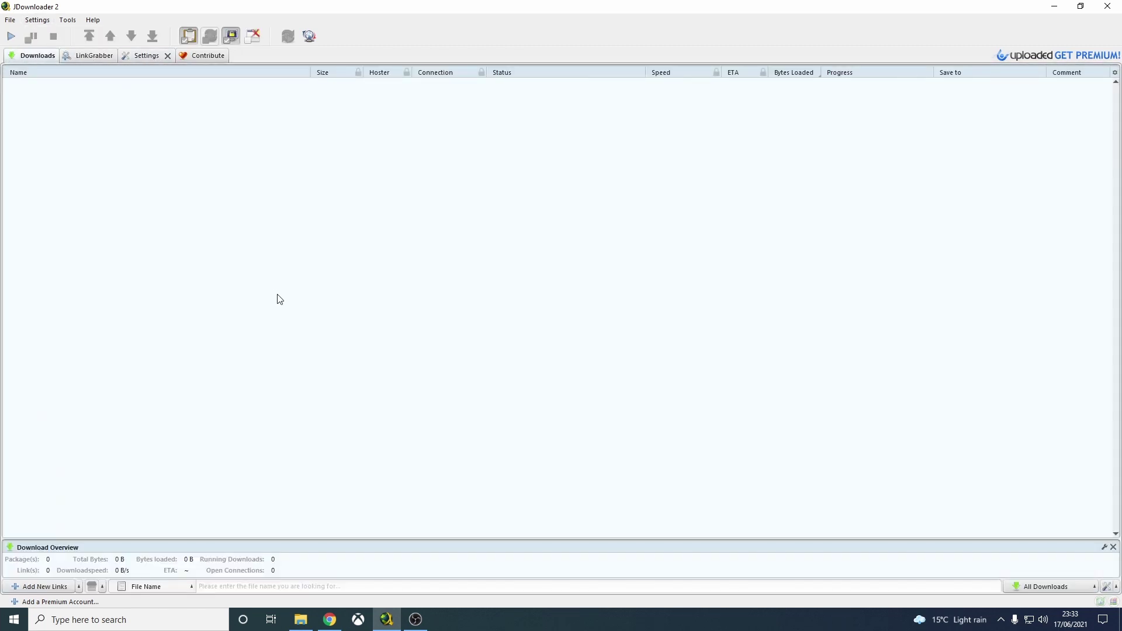
{"action": "left_click", "coordinate": [330, 619]}
{"action": "left_click", "coordinate": [163, 9]}
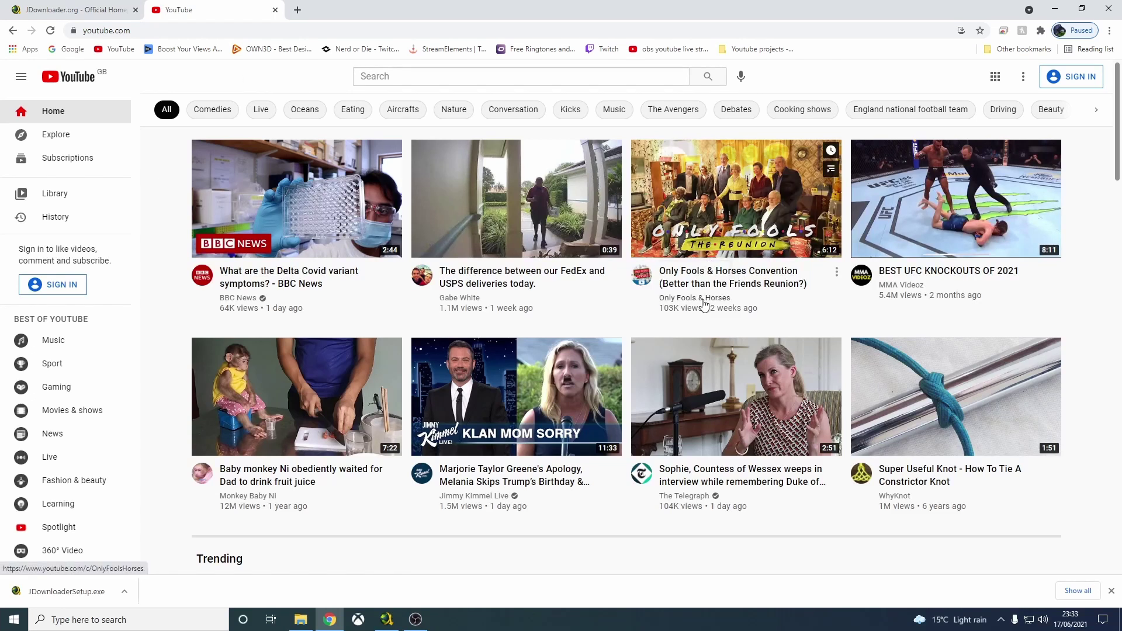
Copy the link address of the BBC News Delta Covid video from YouTube's home page.
{"action": "scroll", "coordinate": [611, 357], "scroll_direction": "down", "scroll_amount": 8}
{"action": "scroll", "coordinate": [611, 357], "scroll_direction": "up", "scroll_amount": 8}
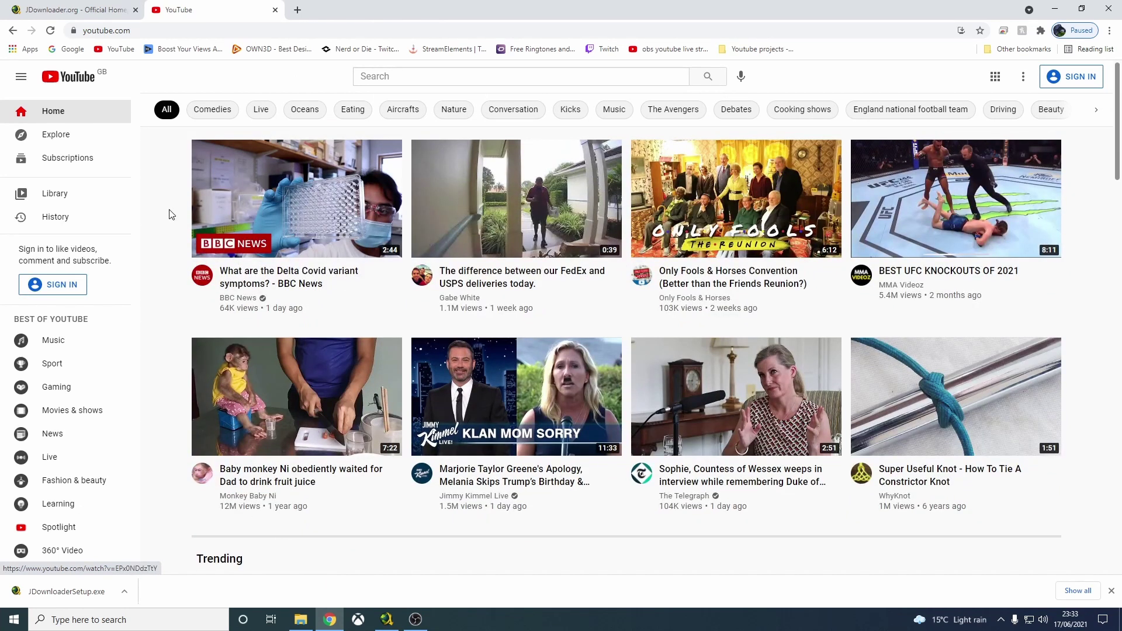
{"action": "mouse_move", "coordinate": [276, 190]}
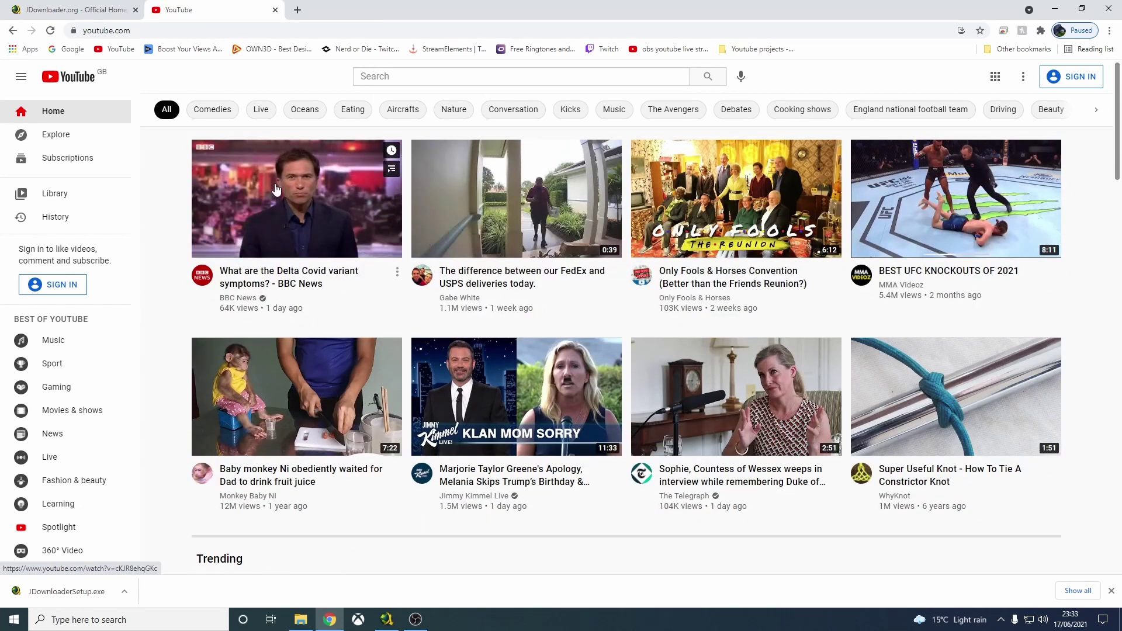
{"action": "right_click", "coordinate": [239, 226]}
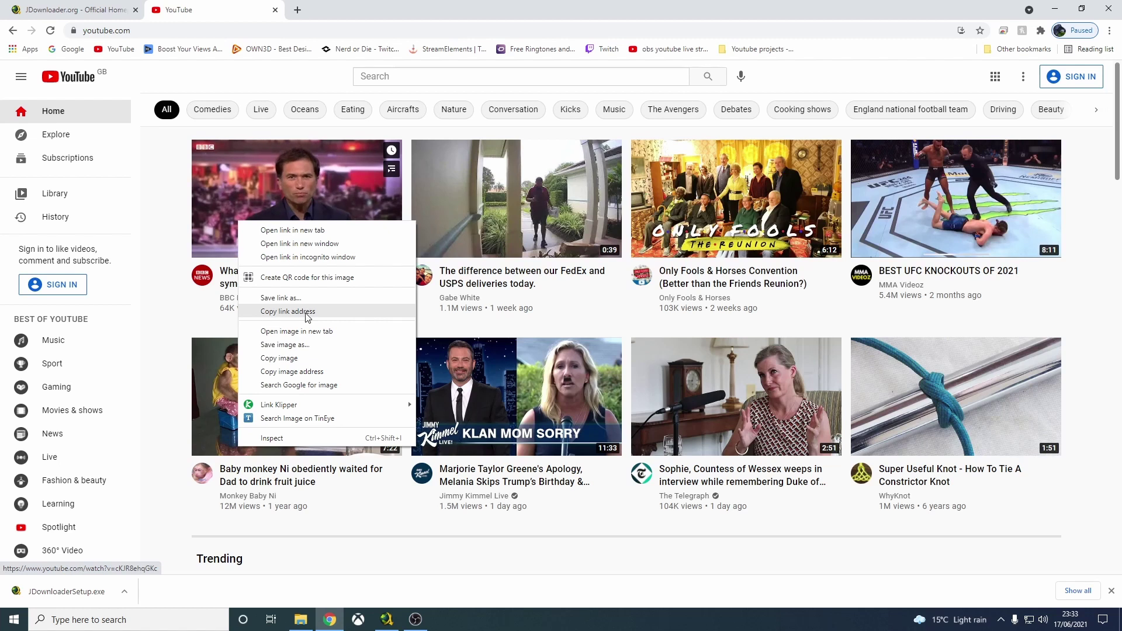
{"action": "left_click", "coordinate": [239, 200]}
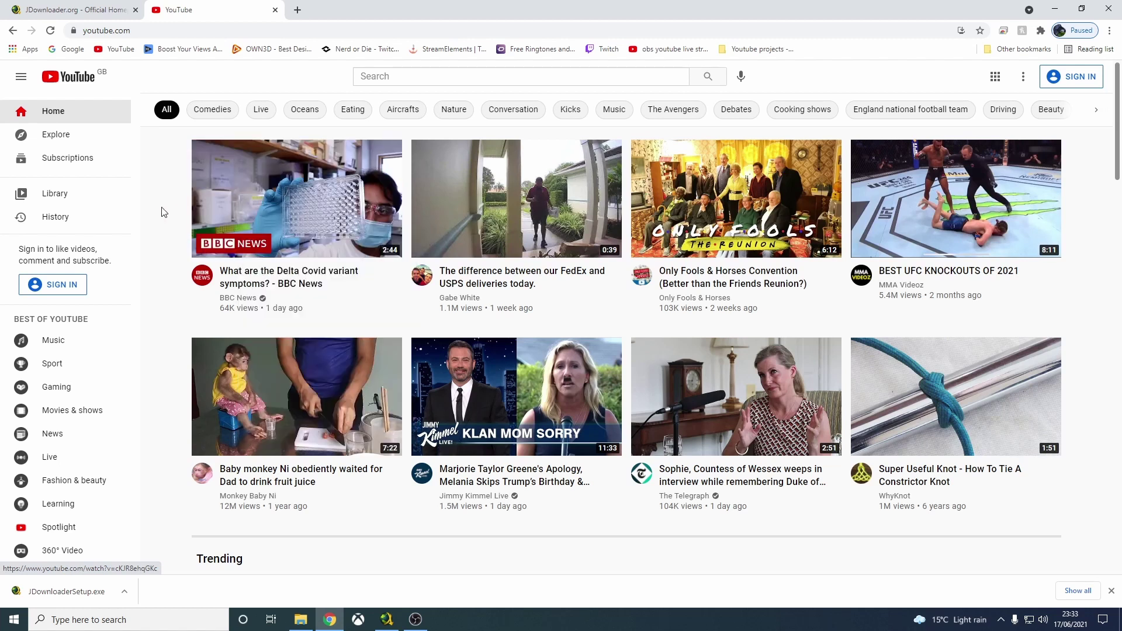
Open the BBC News video's watch page and copy its address from the address bar.
{"action": "left_click", "coordinate": [240, 200]}
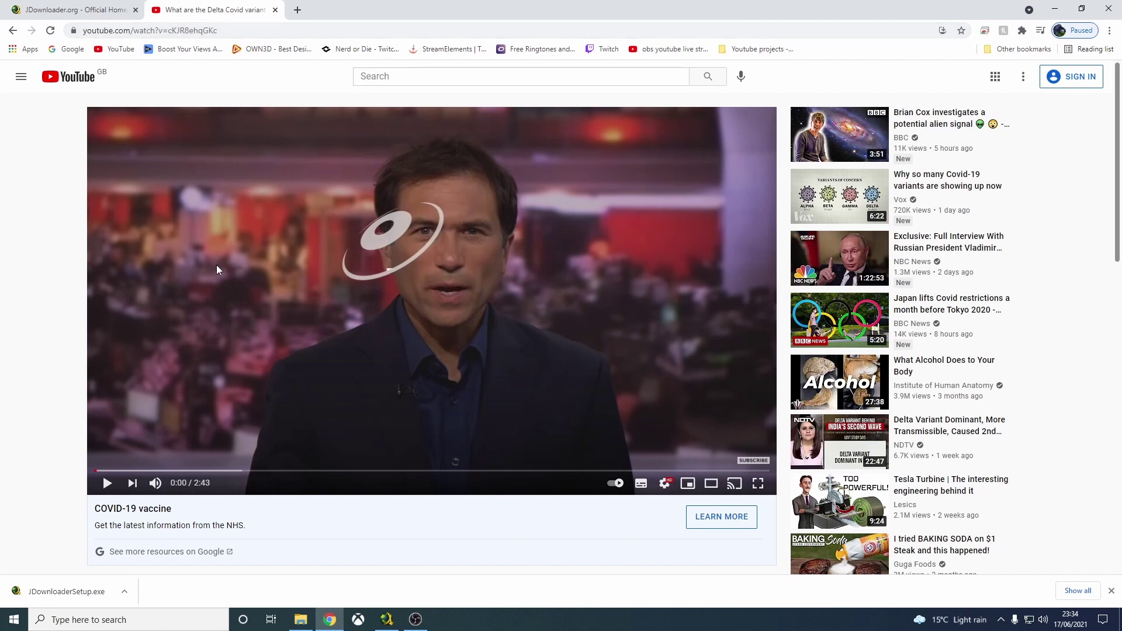
{"action": "right_click", "coordinate": [157, 30]}
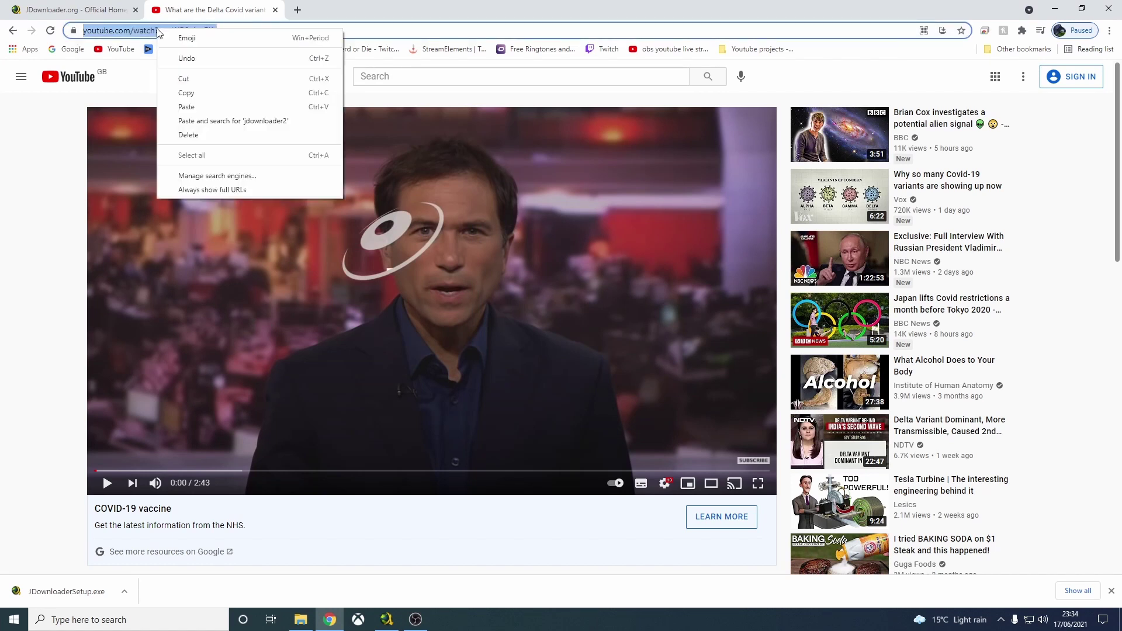
{"action": "left_click", "coordinate": [186, 94]}
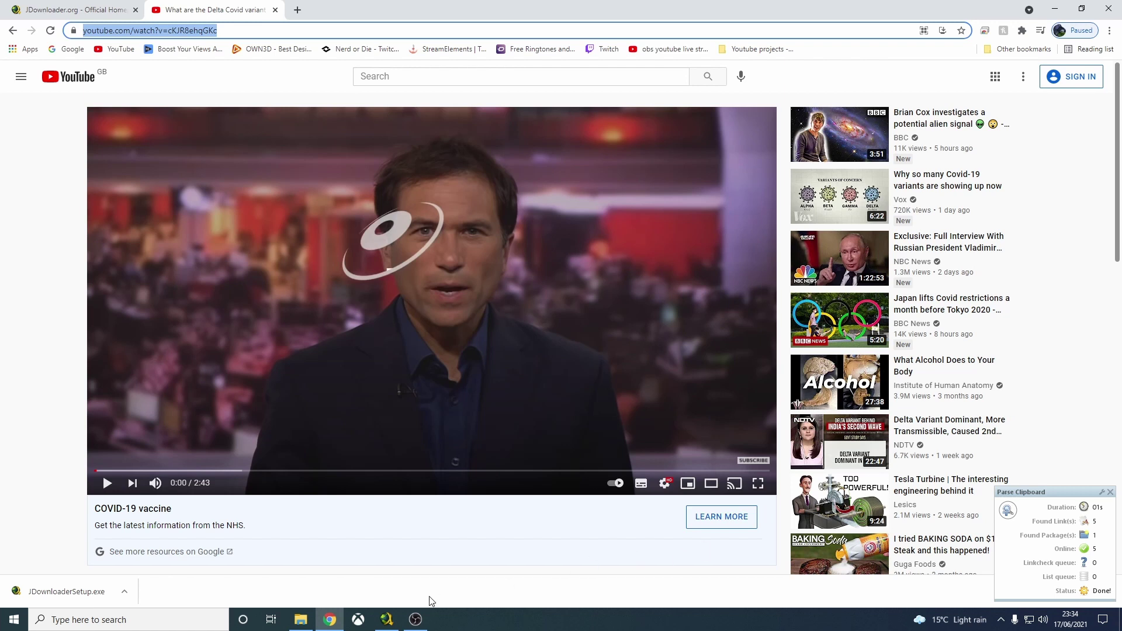
In JDownloader's LinkGrabber, expand and collapse the BBC News package to view its five files.
{"action": "left_click", "coordinate": [387, 619]}
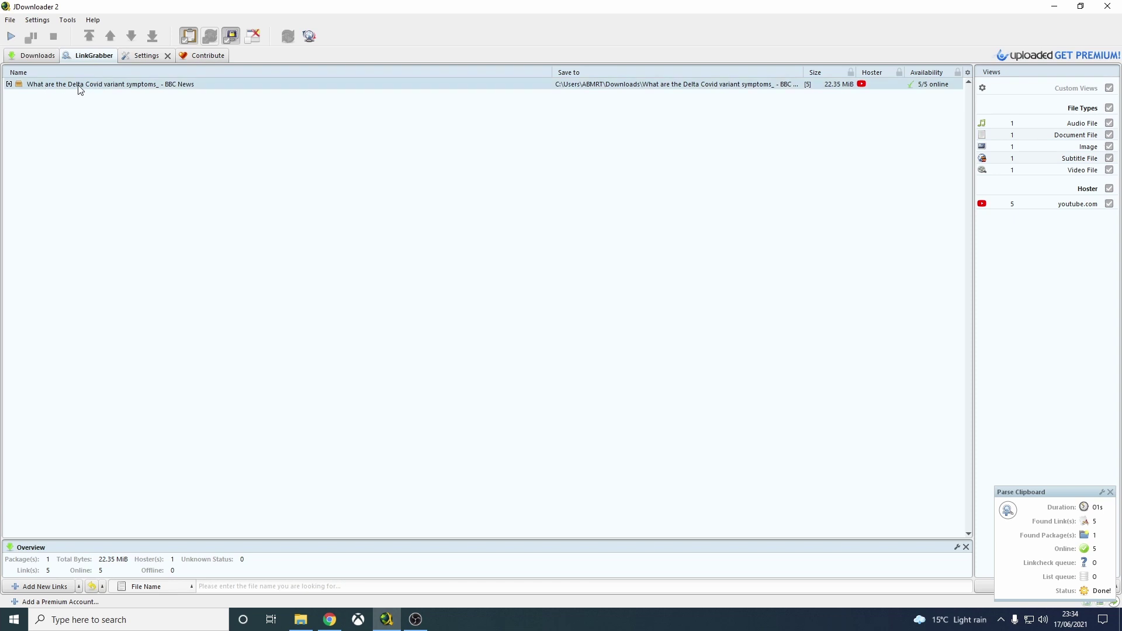
{"action": "left_click", "coordinate": [9, 84]}
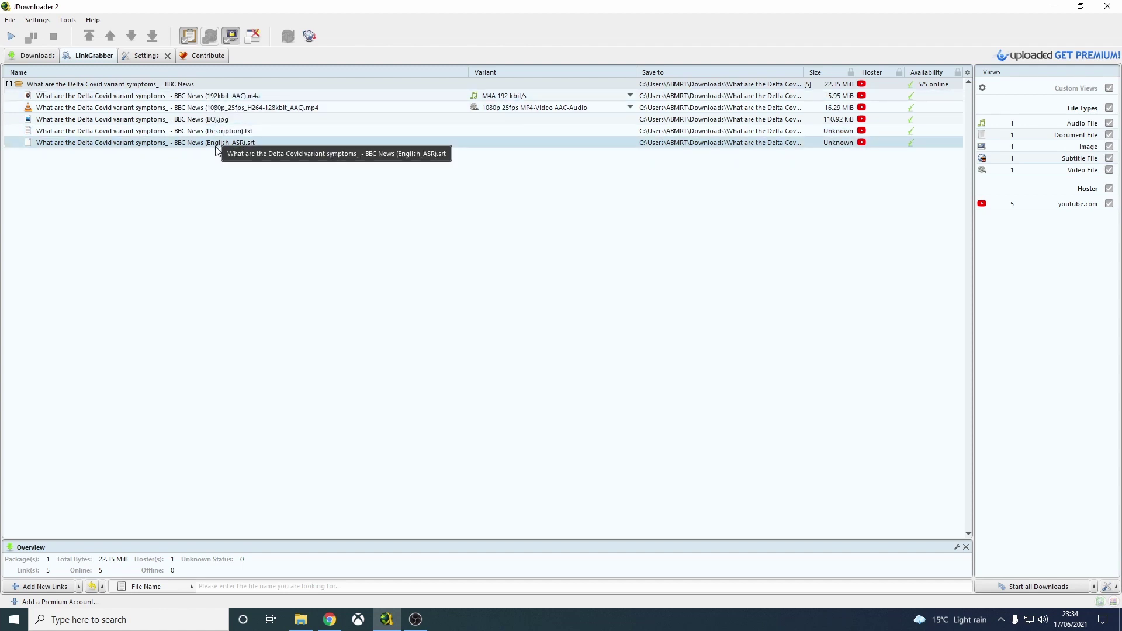
{"action": "left_click", "coordinate": [8, 84]}
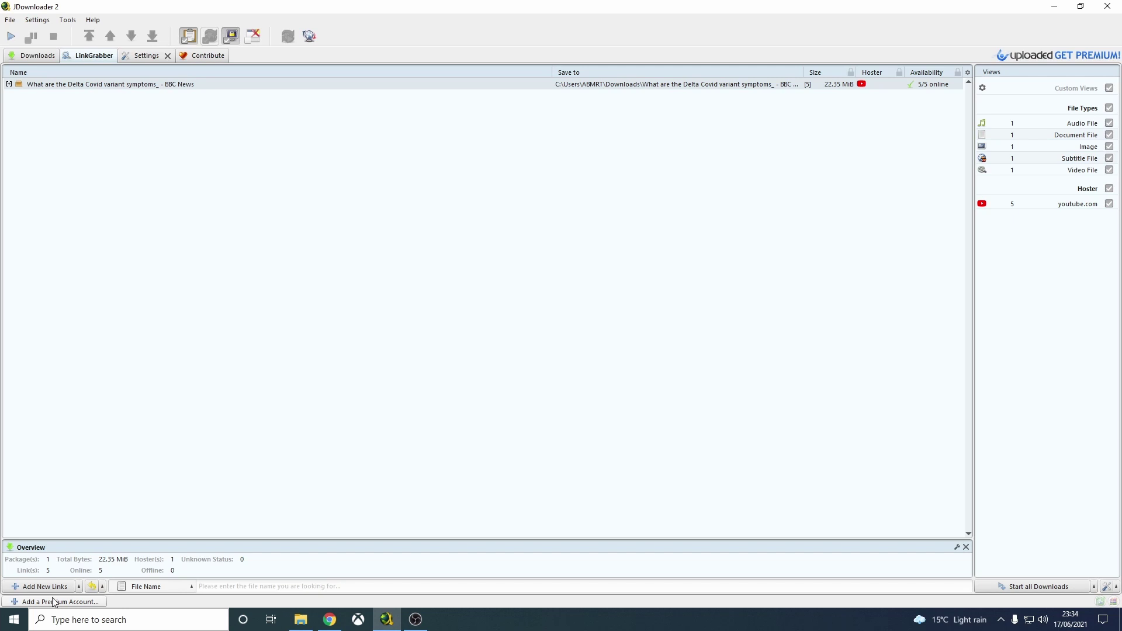
Open and cancel the Add New Links form, then bring up the package's right-click actions.
{"action": "left_click", "coordinate": [27, 588]}
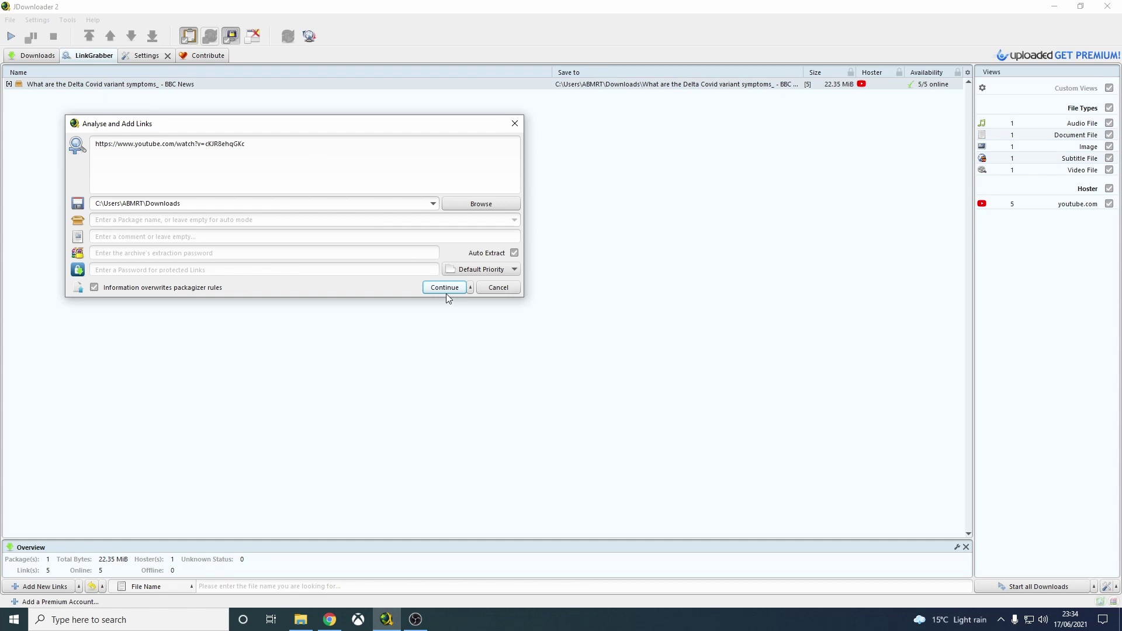
{"action": "left_click", "coordinate": [498, 287]}
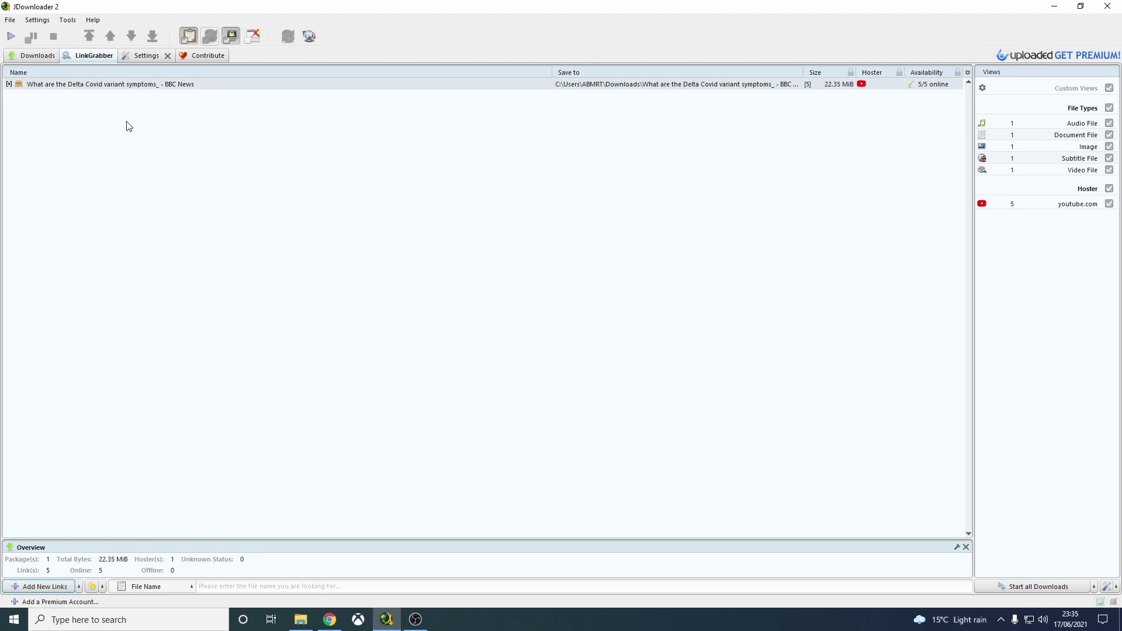
{"action": "right_click", "coordinate": [58, 86]}
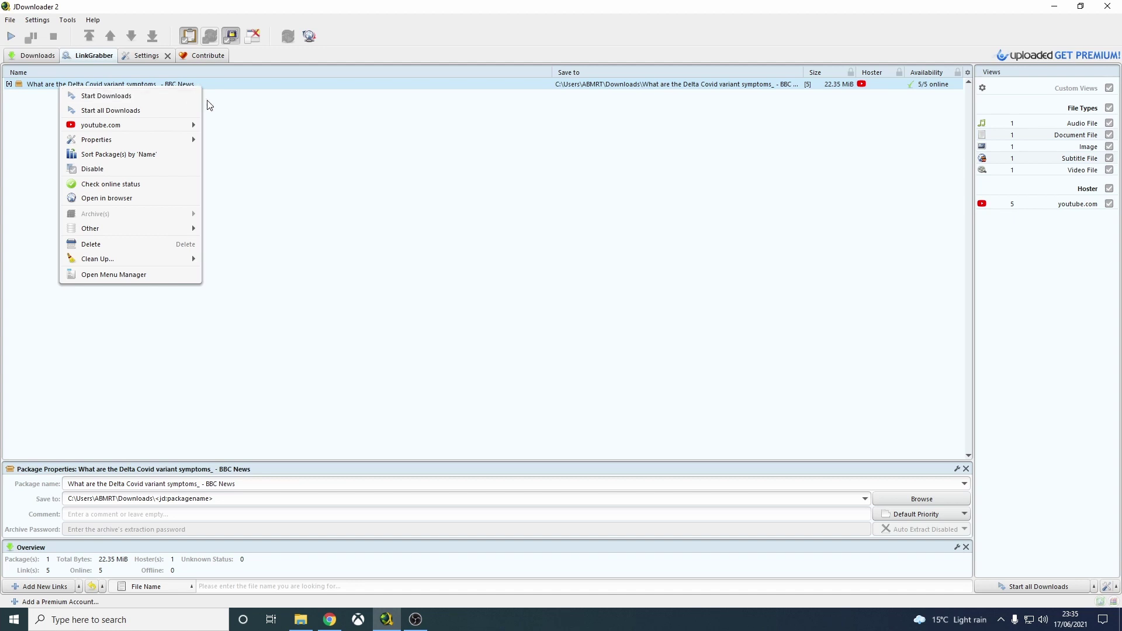
{"action": "left_click", "coordinate": [39, 56]}
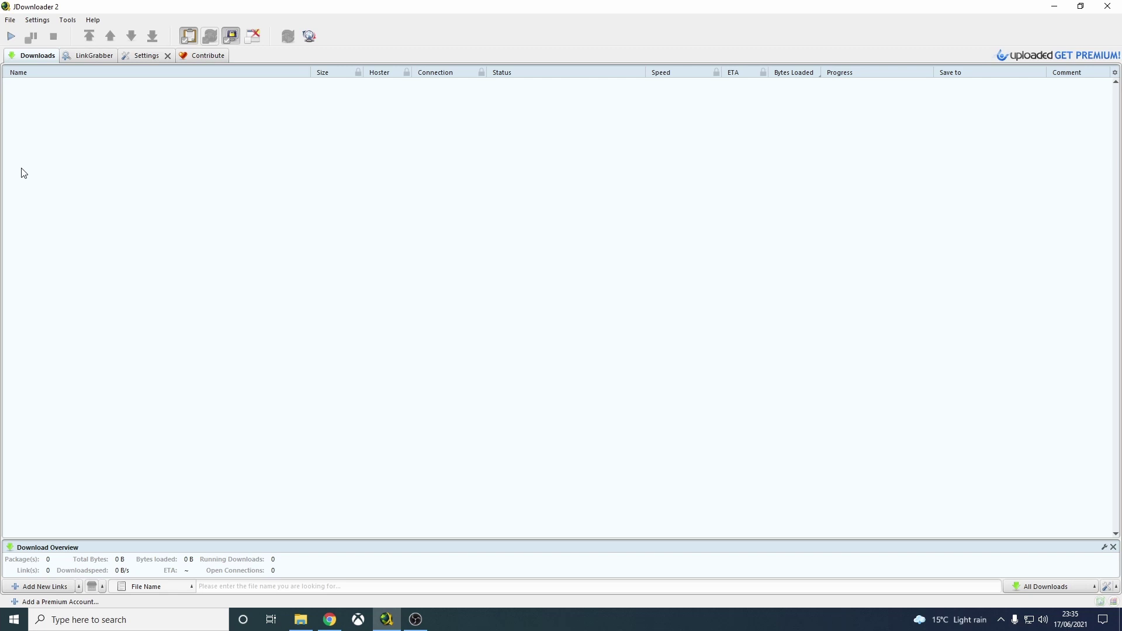
{"action": "left_click", "coordinate": [73, 58]}
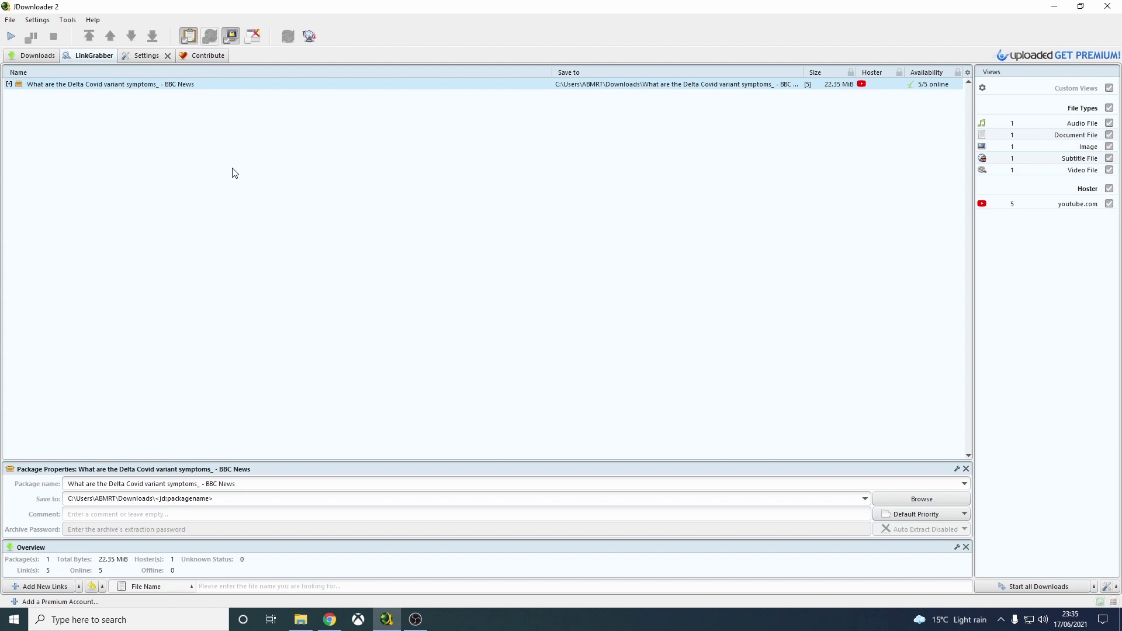
Open the Delta Covid folder in Downloads and launch its MP4 after briefly playing the YouTube original.
{"action": "left_click", "coordinate": [301, 620]}
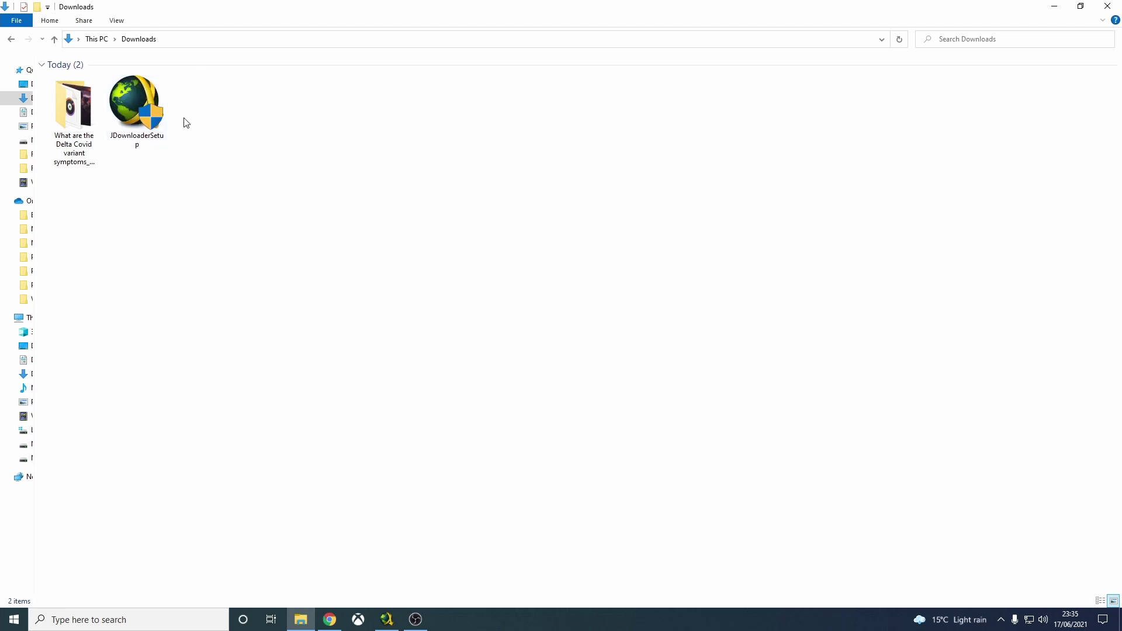
{"action": "double_click", "coordinate": [88, 111]}
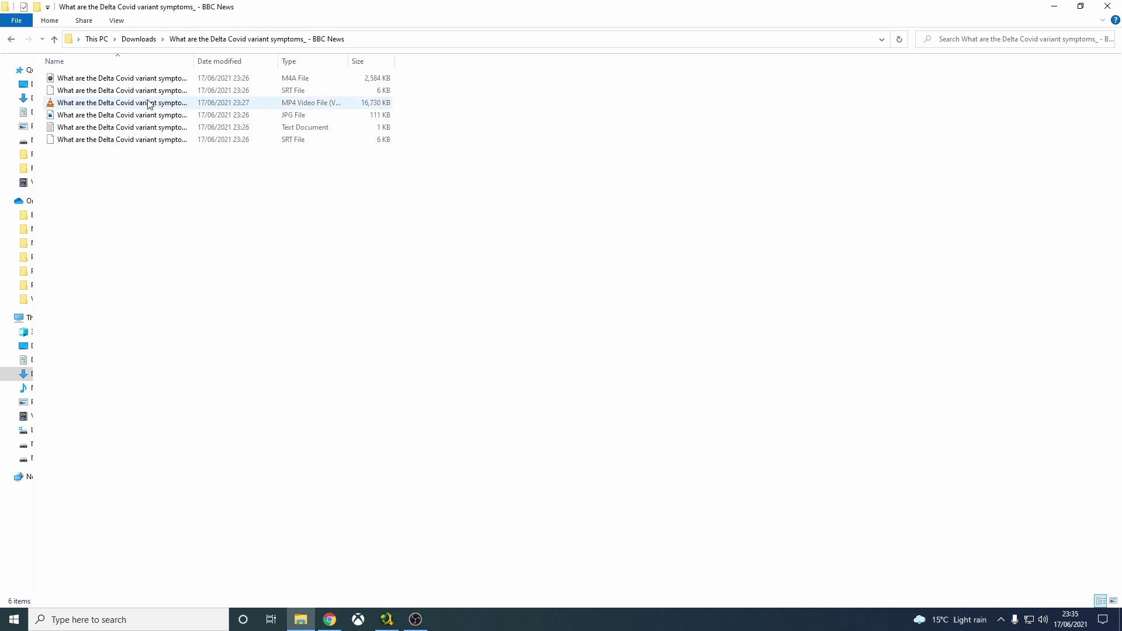
{"action": "left_click", "coordinate": [329, 619]}
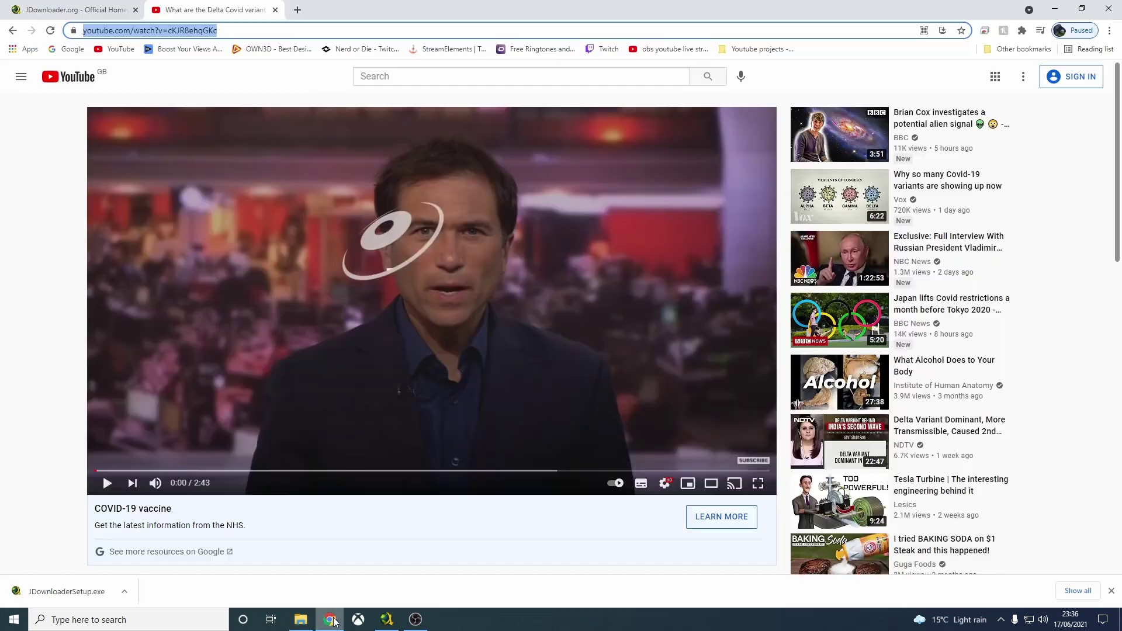
{"action": "left_click", "coordinate": [107, 488]}
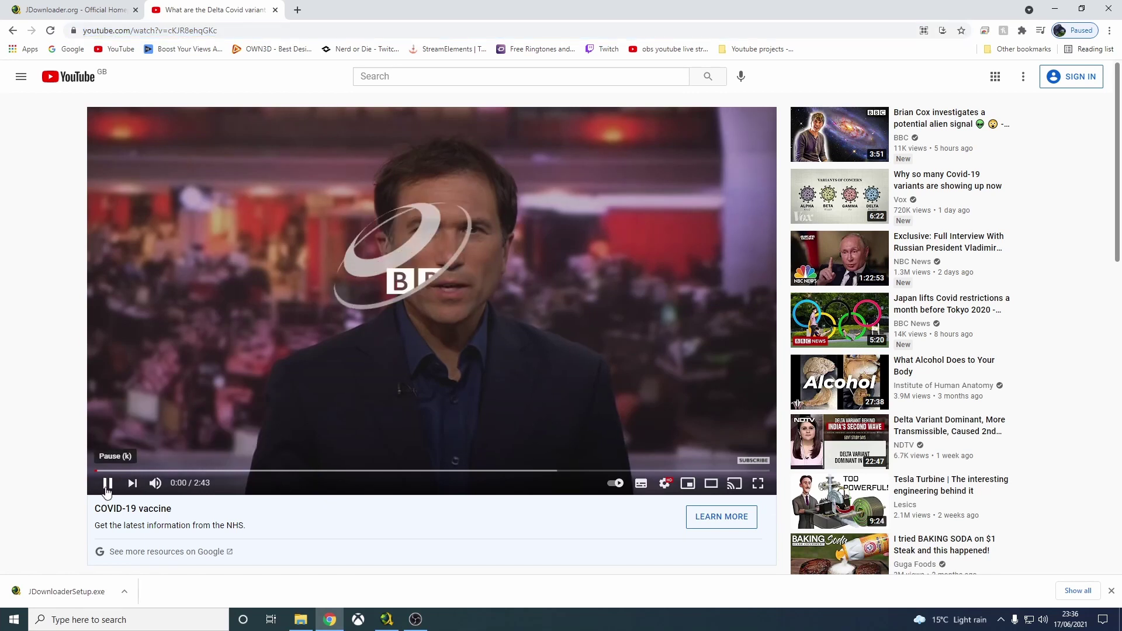
{"action": "left_click", "coordinate": [106, 485]}
{"action": "left_click", "coordinate": [301, 619]}
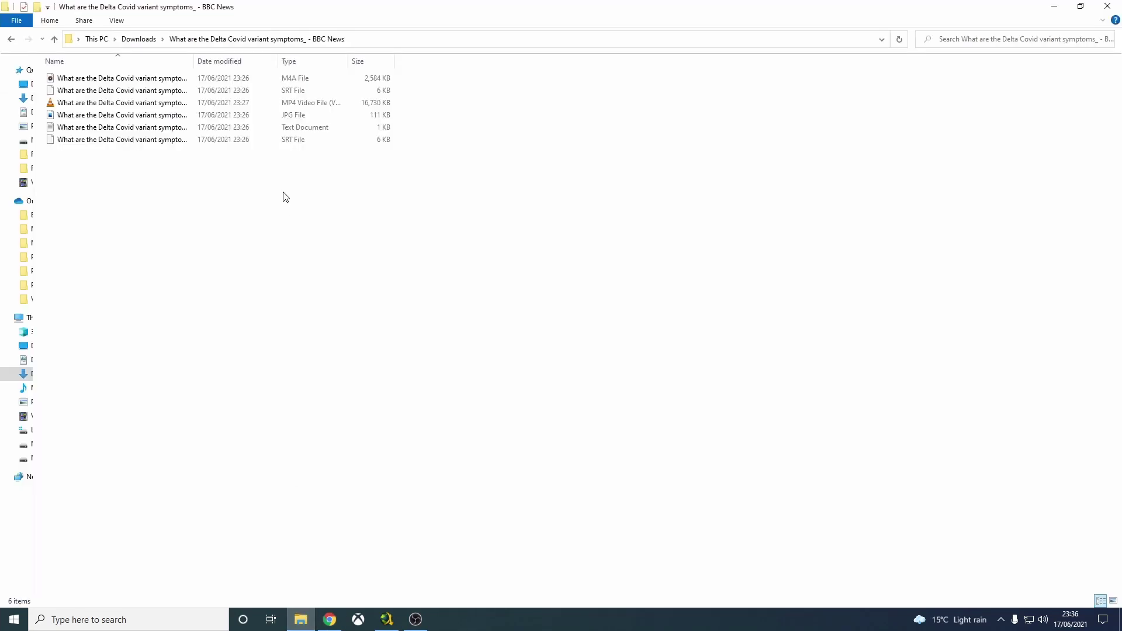
{"action": "double_click", "coordinate": [118, 103]}
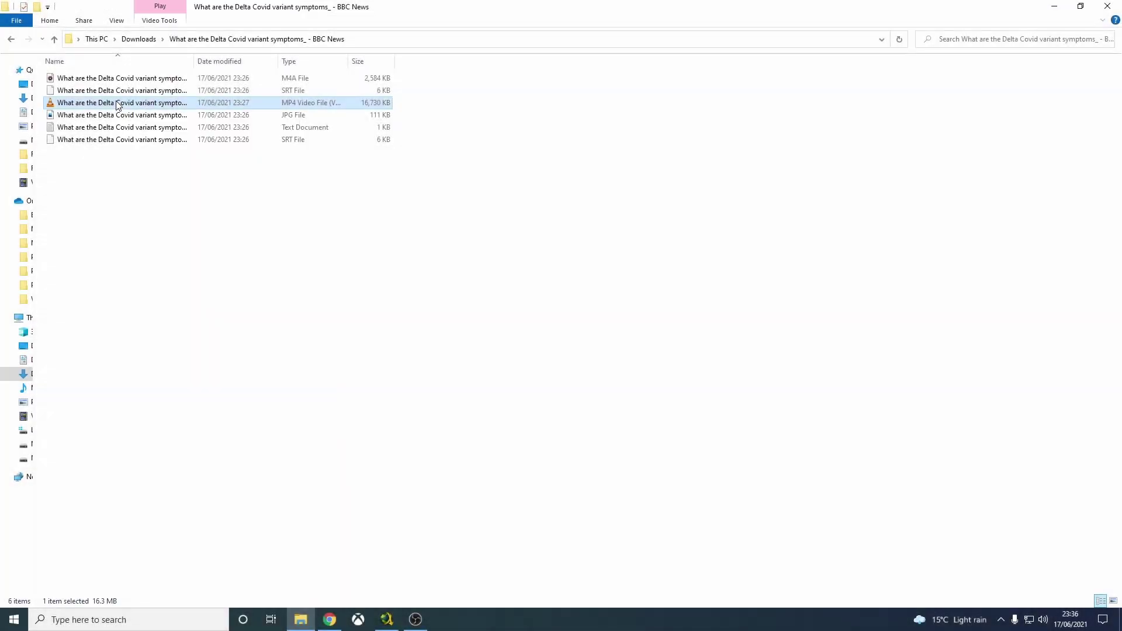
Play the downloaded Delta Covid MP4 in VLC, pause it with Space, and close VLC.
{"action": "double_click", "coordinate": [117, 103]}
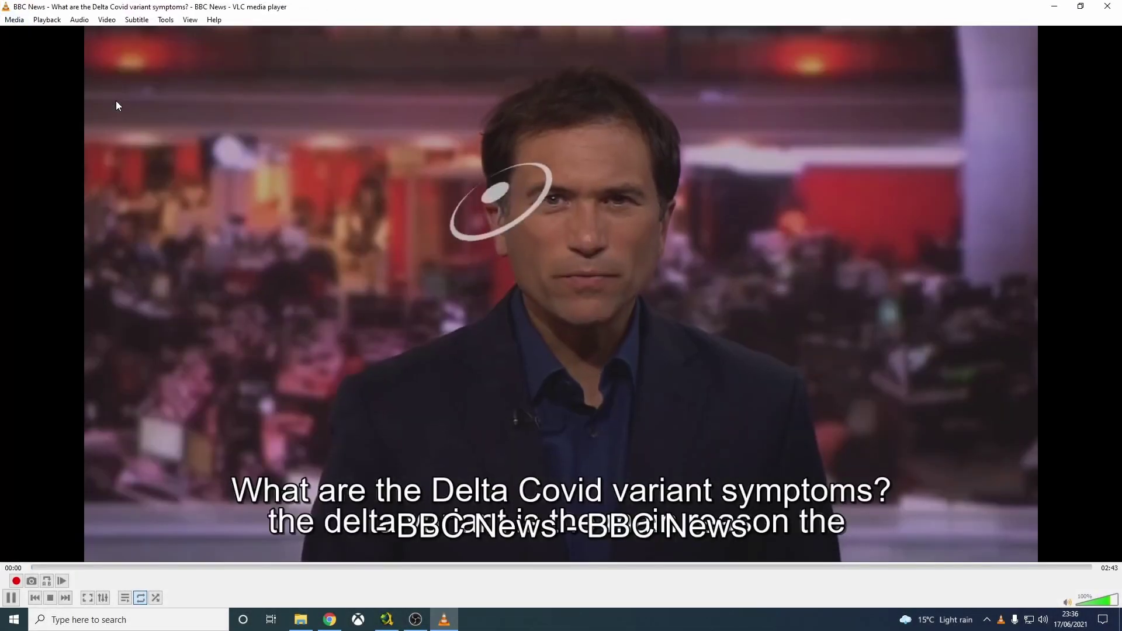
{"action": "key", "text": "space"}
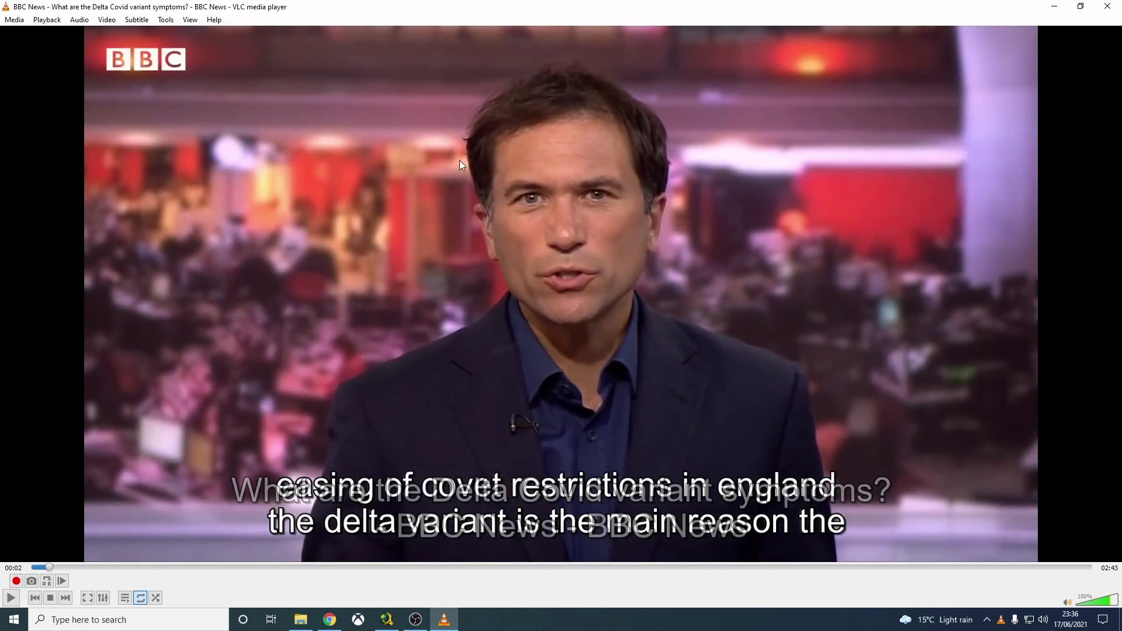
{"action": "left_click", "coordinate": [1107, 6]}
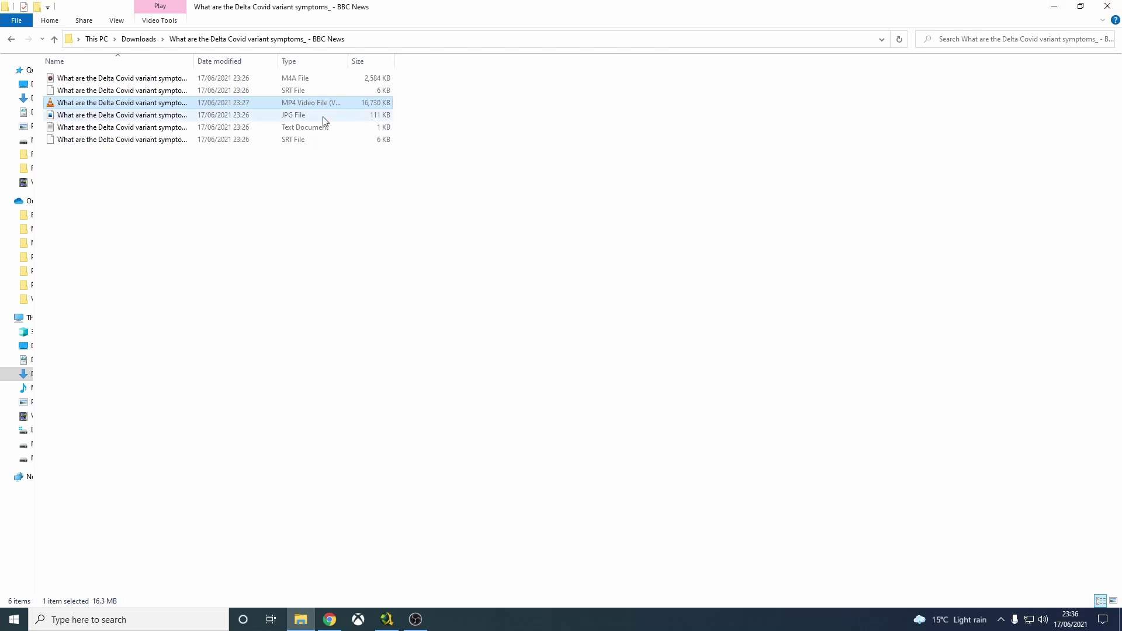